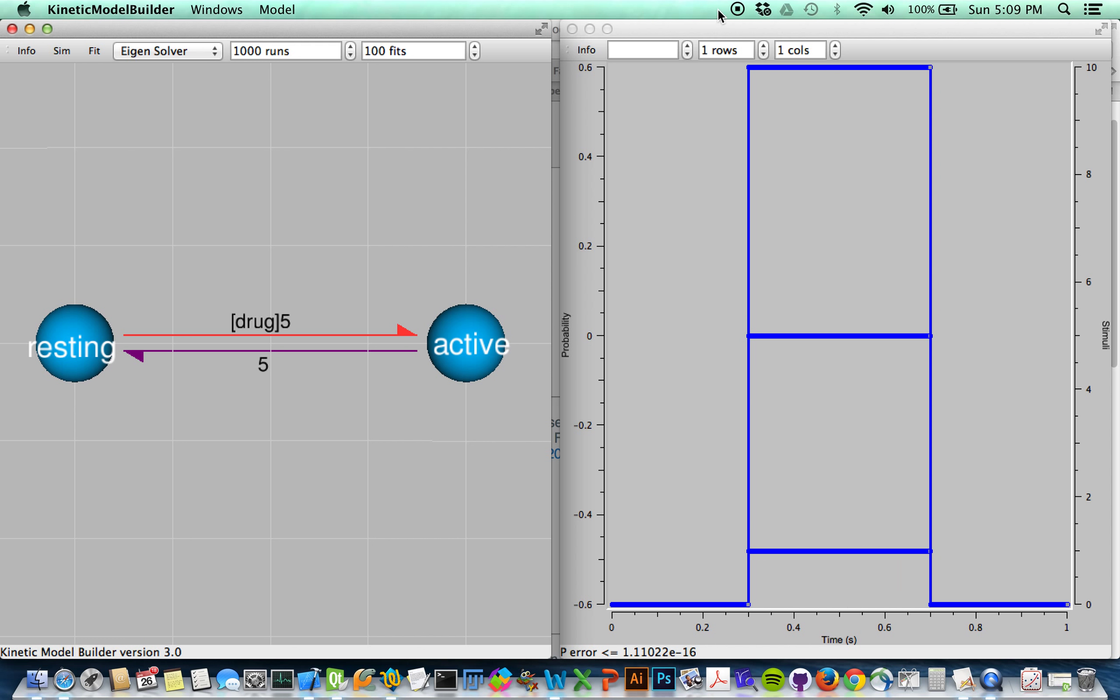
# View the stimulus traces one at a time up to number 3, and restore the display of all traces.
pyautogui.click(687, 46)
pyautogui.click(687, 46)
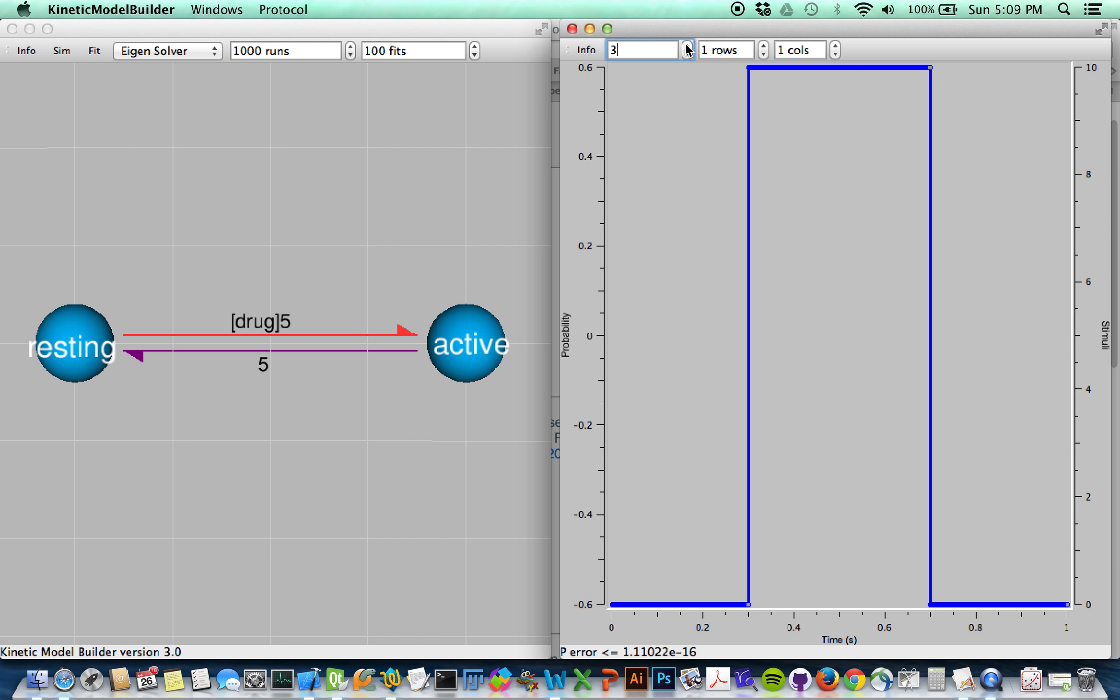
pyautogui.press('BackSpace')
pyautogui.click(710, 210)
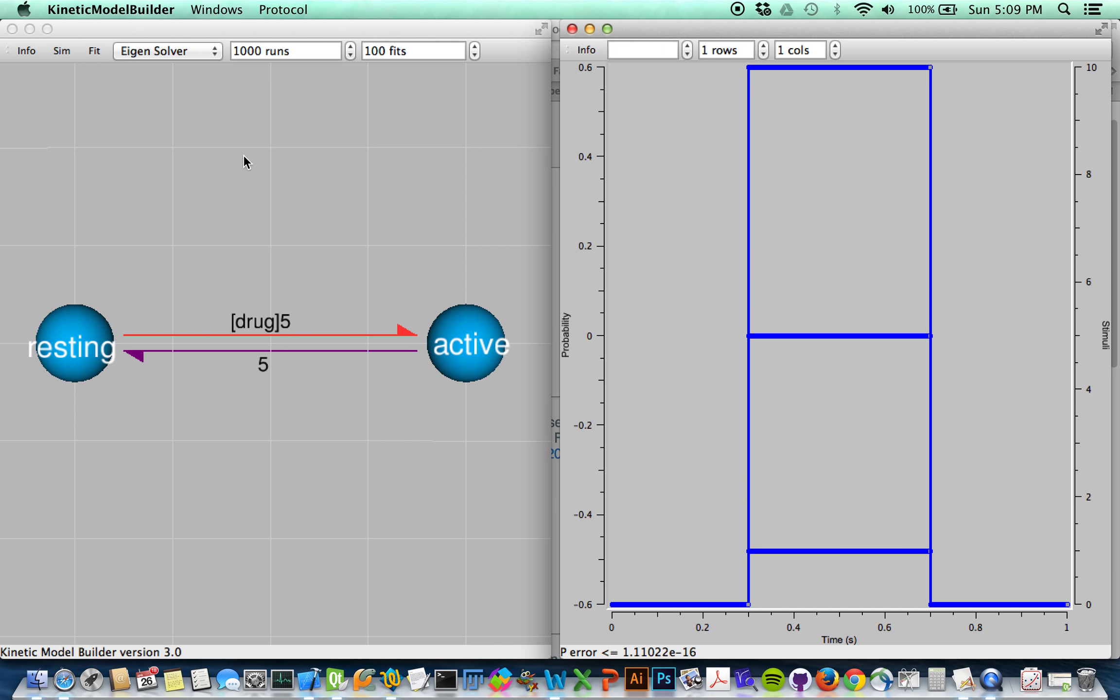
pyautogui.click(212, 87)
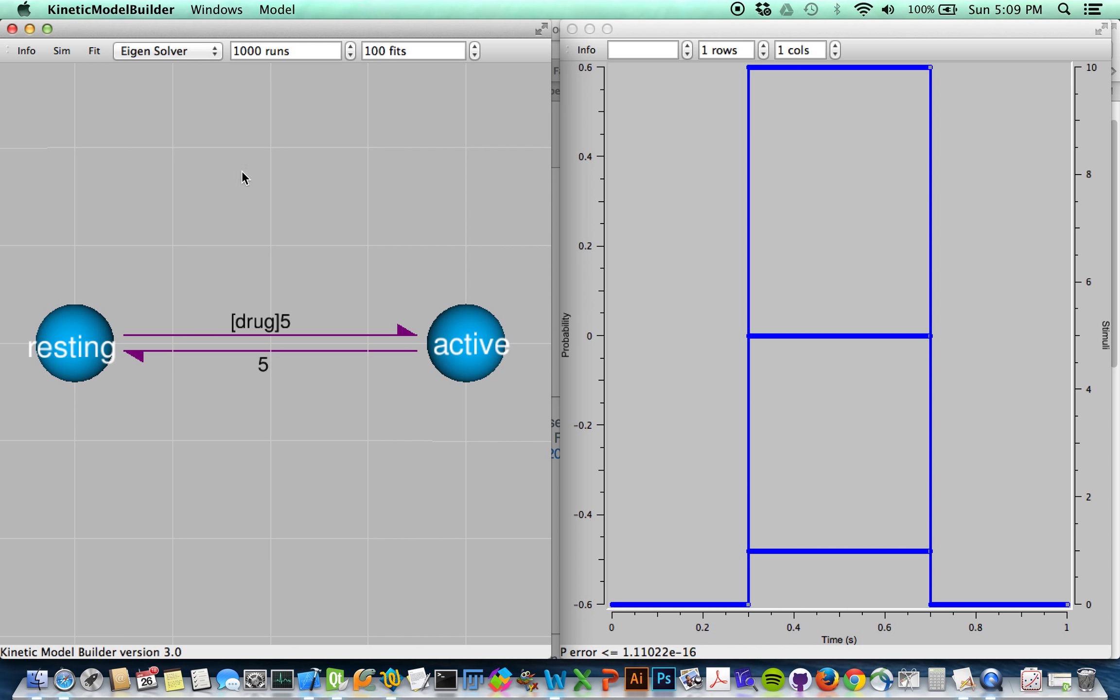
pyautogui.click(214, 51)
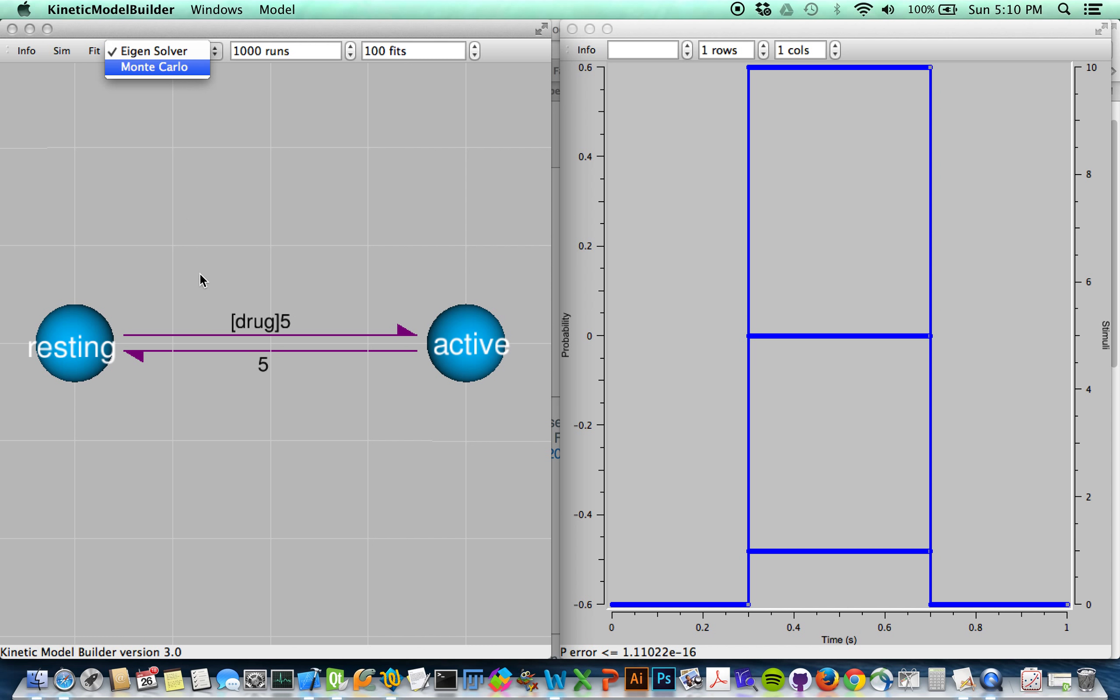
pyautogui.click(195, 130)
pyautogui.click(239, 51)
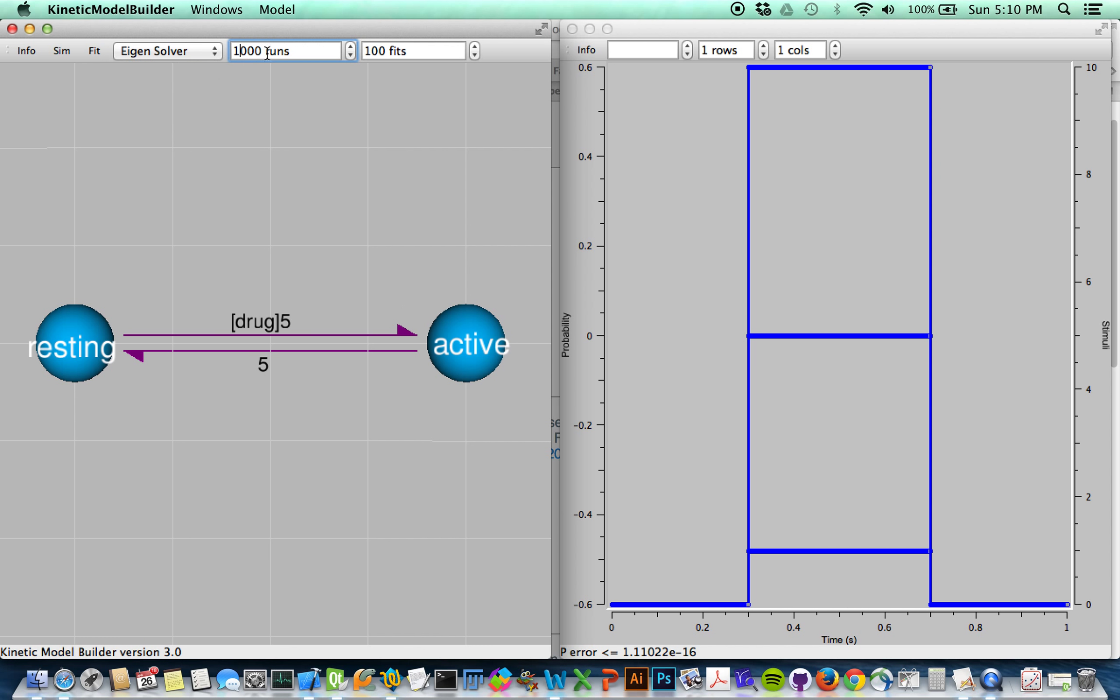
pyautogui.click(219, 140)
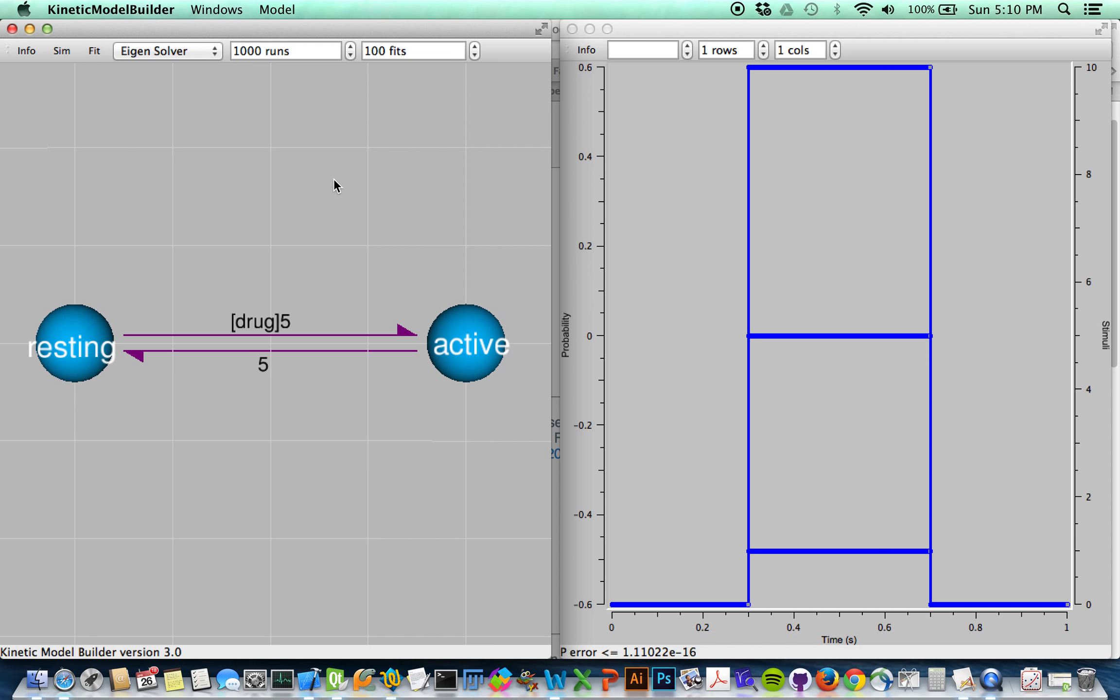
# Keep Eigen Solver as the solver and simulate the two-state model.
pyautogui.click(159, 49)
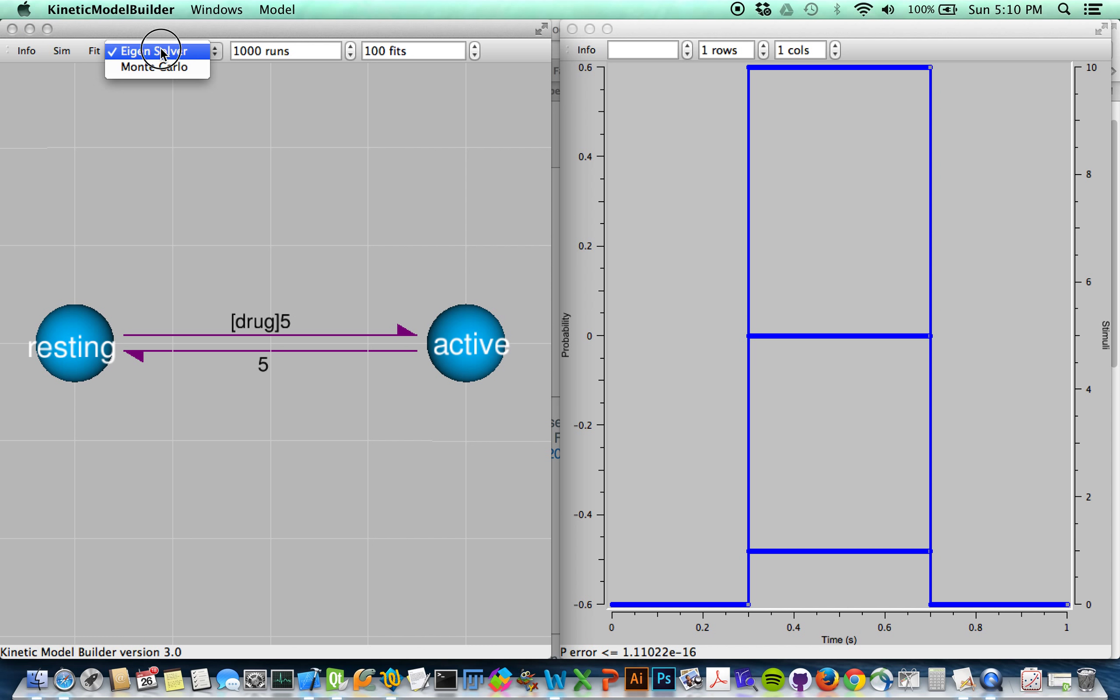
pyautogui.click(160, 48)
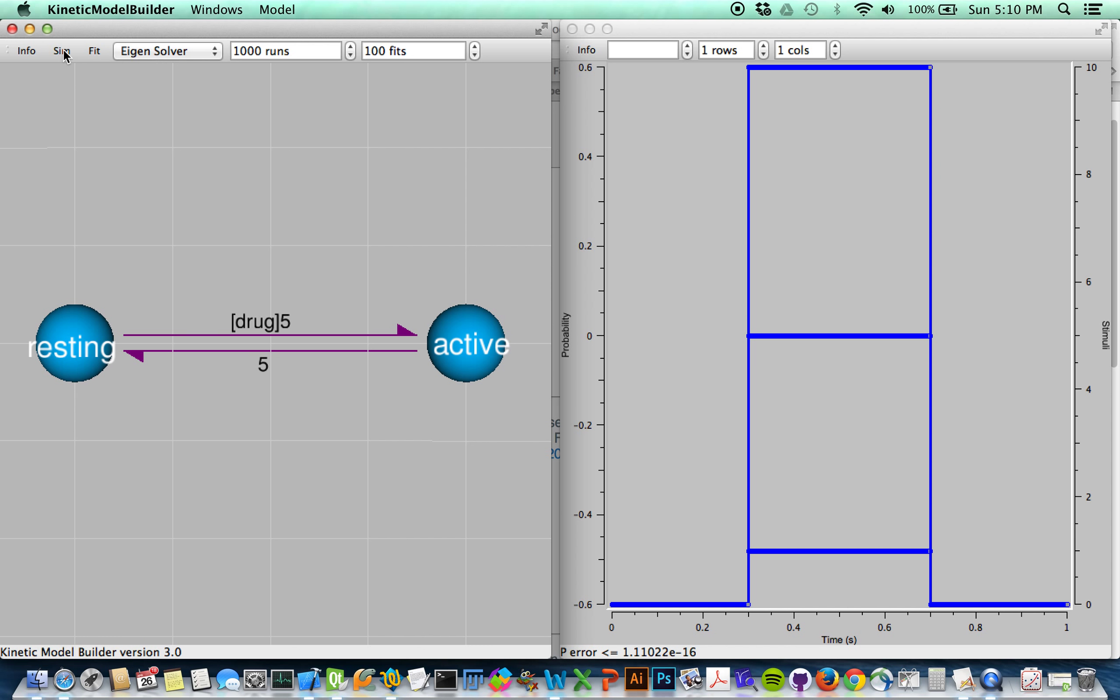
pyautogui.click(274, 9)
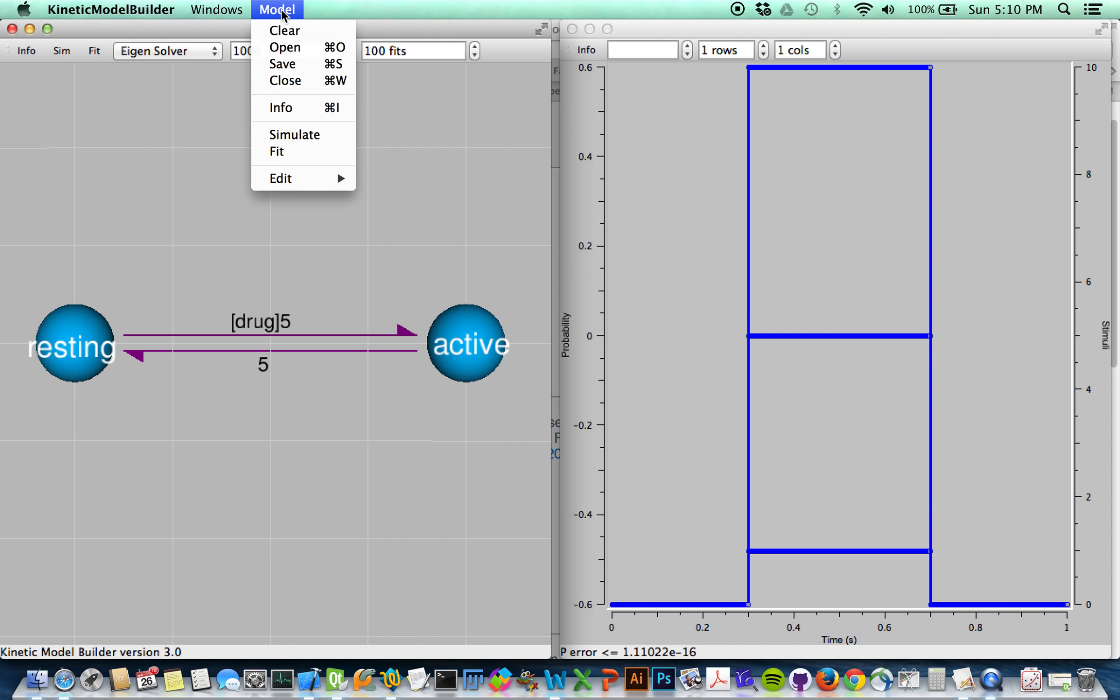
pyautogui.click(307, 138)
pyautogui.click(63, 52)
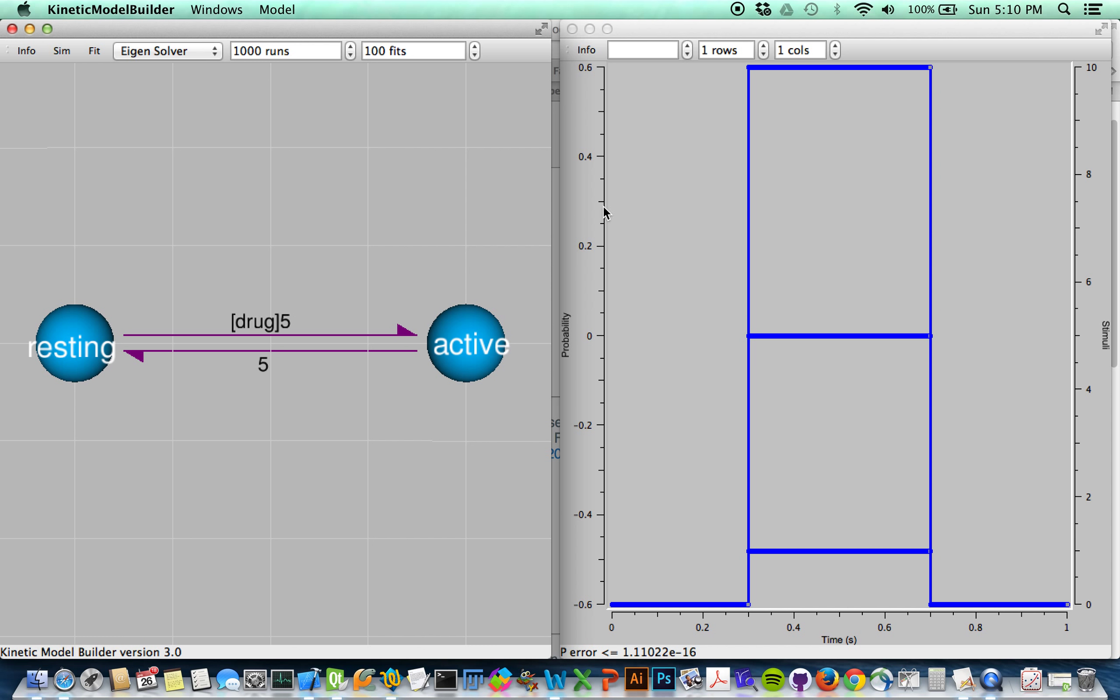
# Plot States on the left Y axis and remove Stimuli from the right Y axis.
pyautogui.rightClick(590, 200)
pyautogui.moveTo(615, 204)
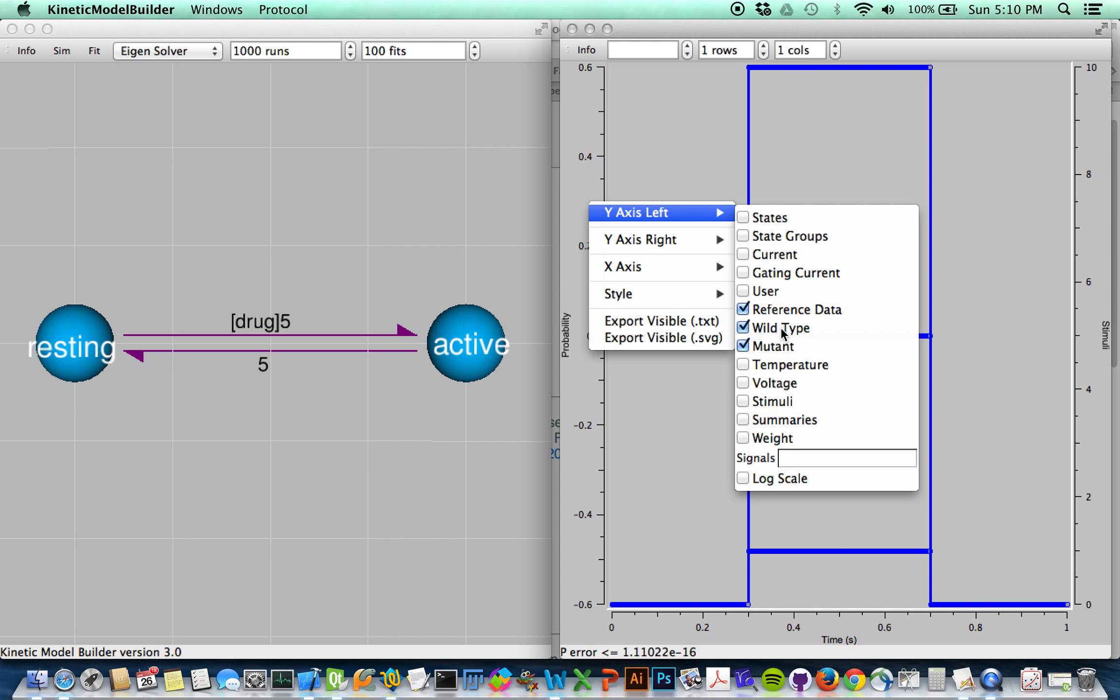
pyautogui.click(764, 216)
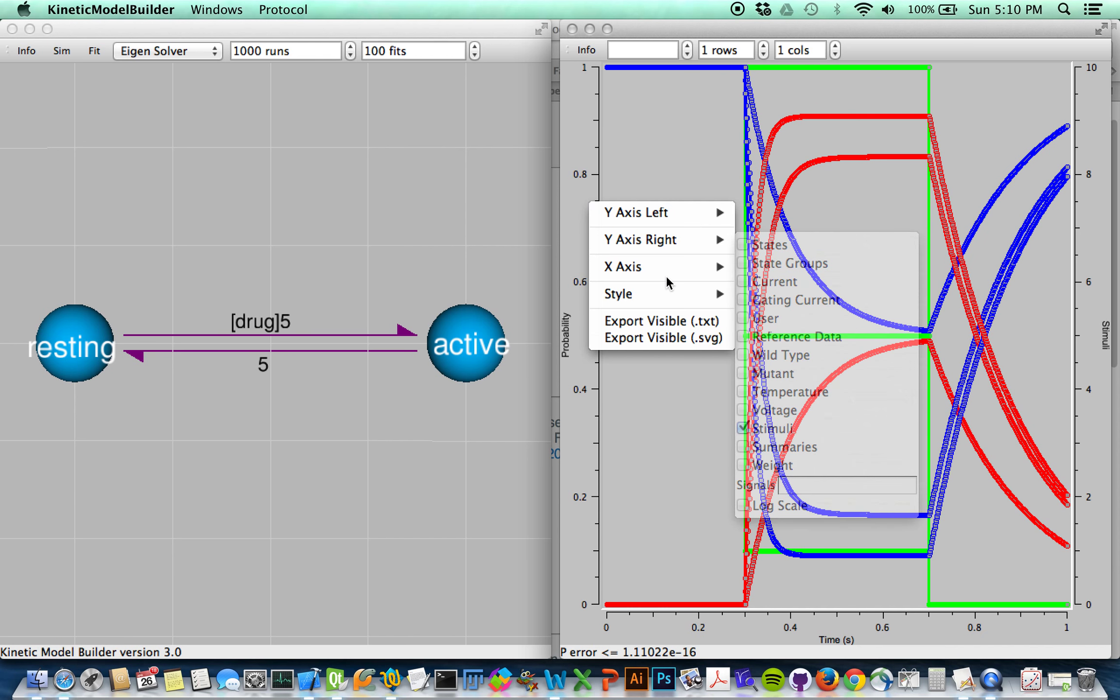
pyautogui.moveTo(673, 243)
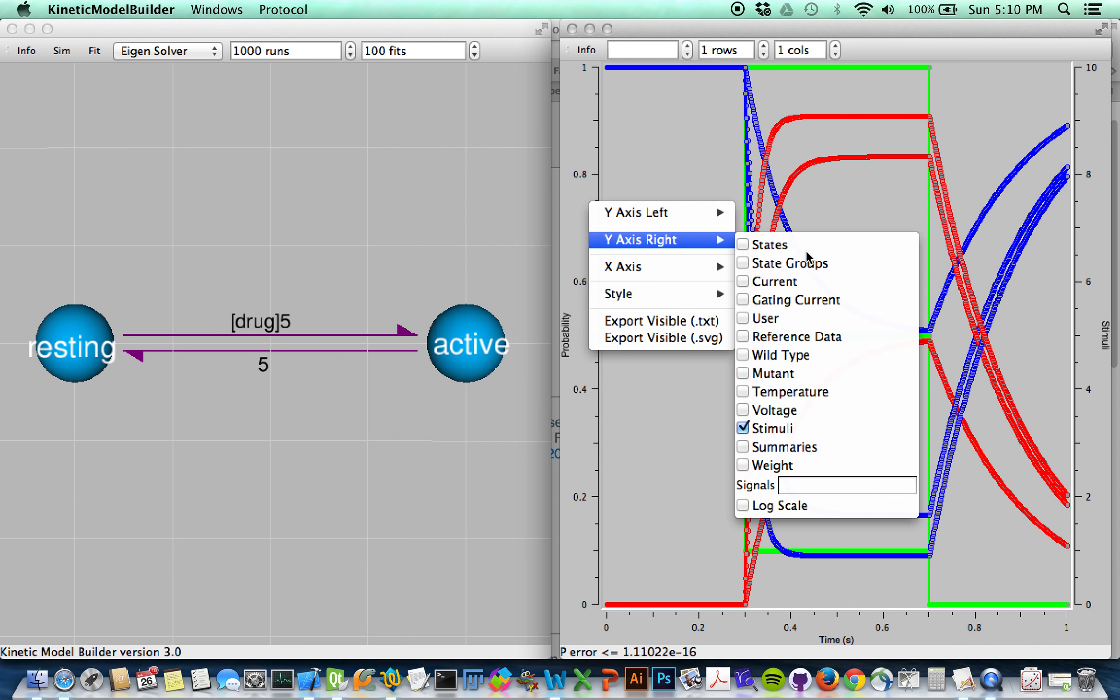
pyautogui.click(783, 431)
pyautogui.click(677, 111)
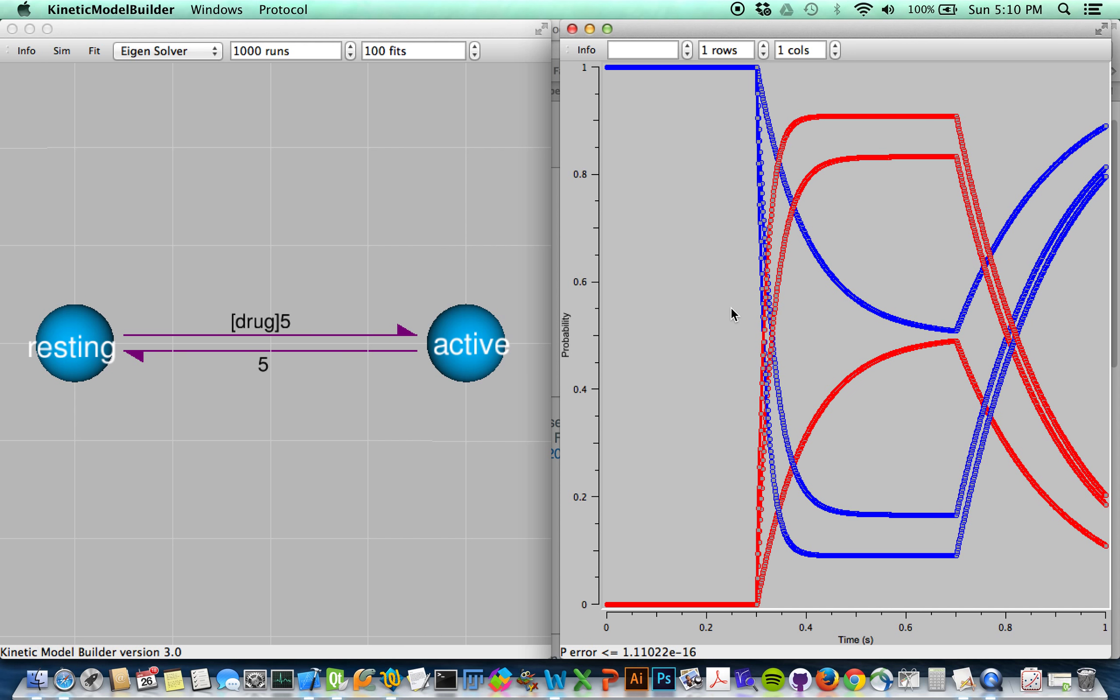
# Limit the plot to trace number 1 and plot Stimuli on its right Y axis.
pyautogui.moveTo(832, 271)
pyautogui.click(688, 47)
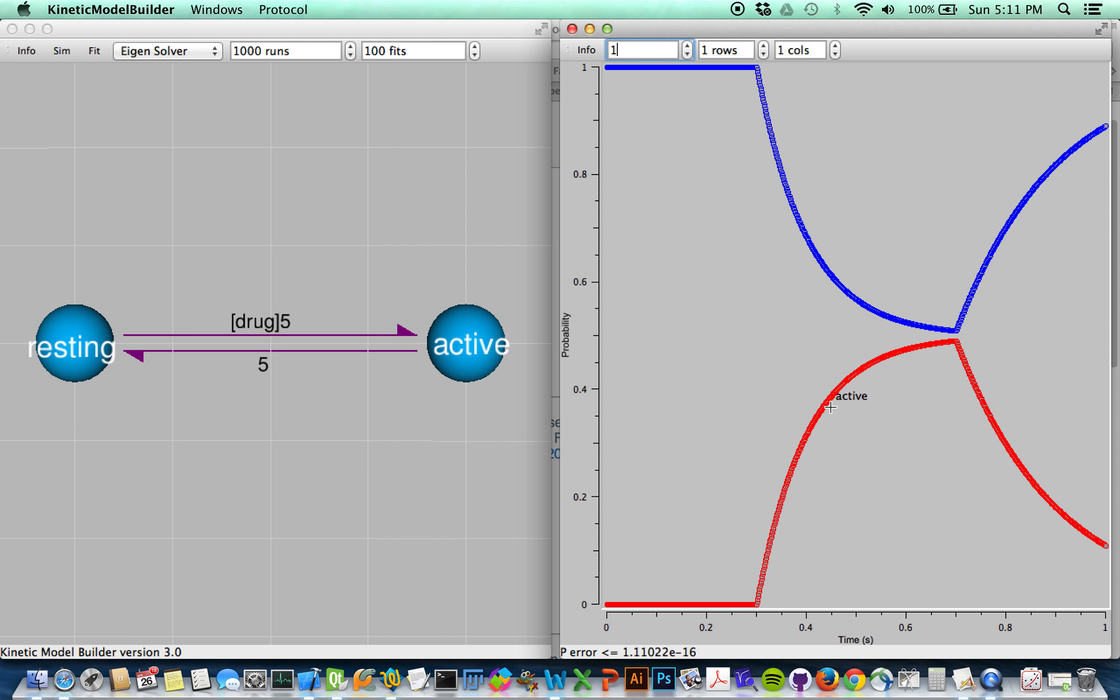
pyautogui.rightClick(585, 294)
pyautogui.moveTo(647, 333)
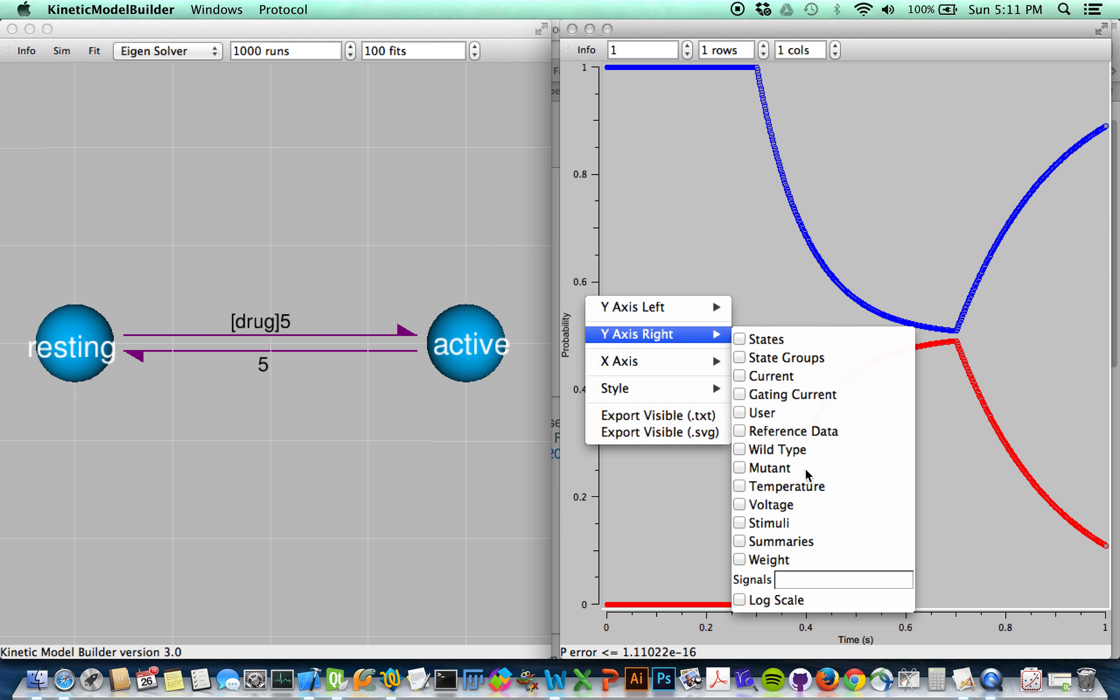
pyautogui.click(773, 523)
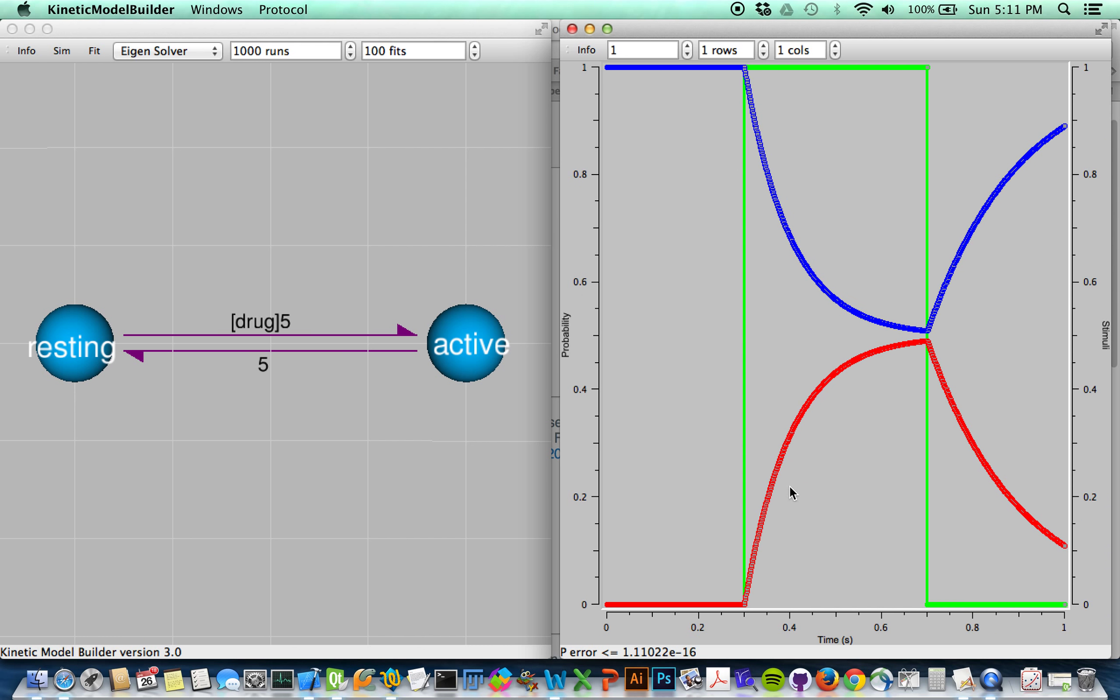
# Advance the plot to trace 2 and on to trace 3 to view their state probabilities.
pyautogui.click(686, 43)
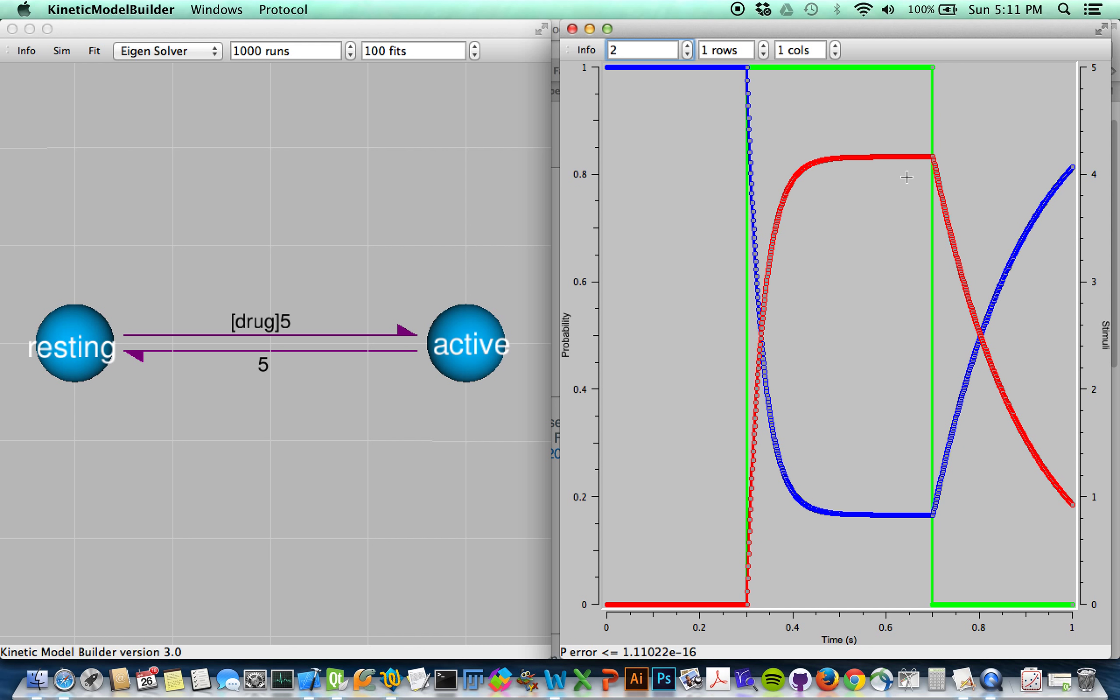
pyautogui.click(687, 45)
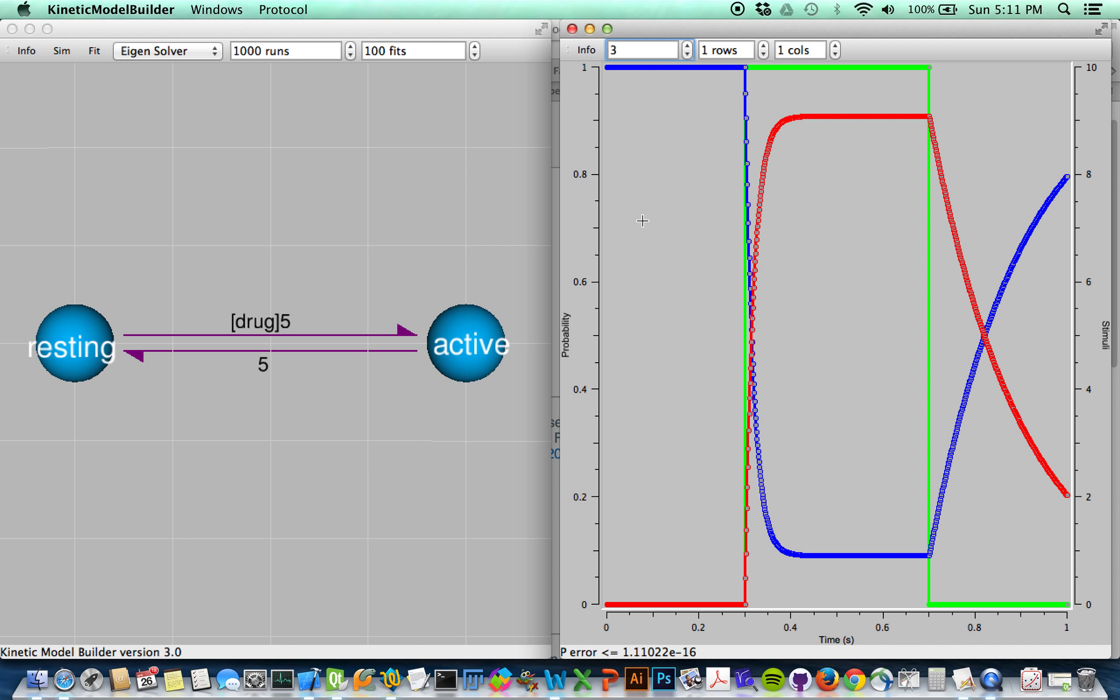
# Change the model's solver to Monte Carlo and run the simulation.
pyautogui.click(321, 139)
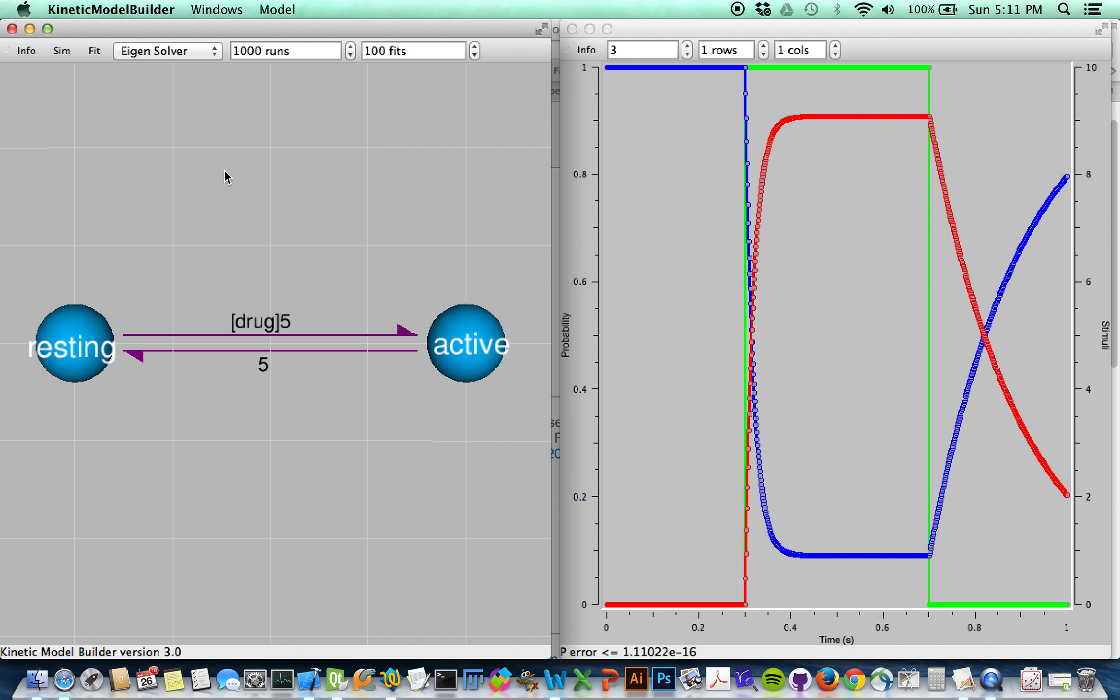
pyautogui.click(199, 51)
pyautogui.click(187, 68)
pyautogui.click(61, 50)
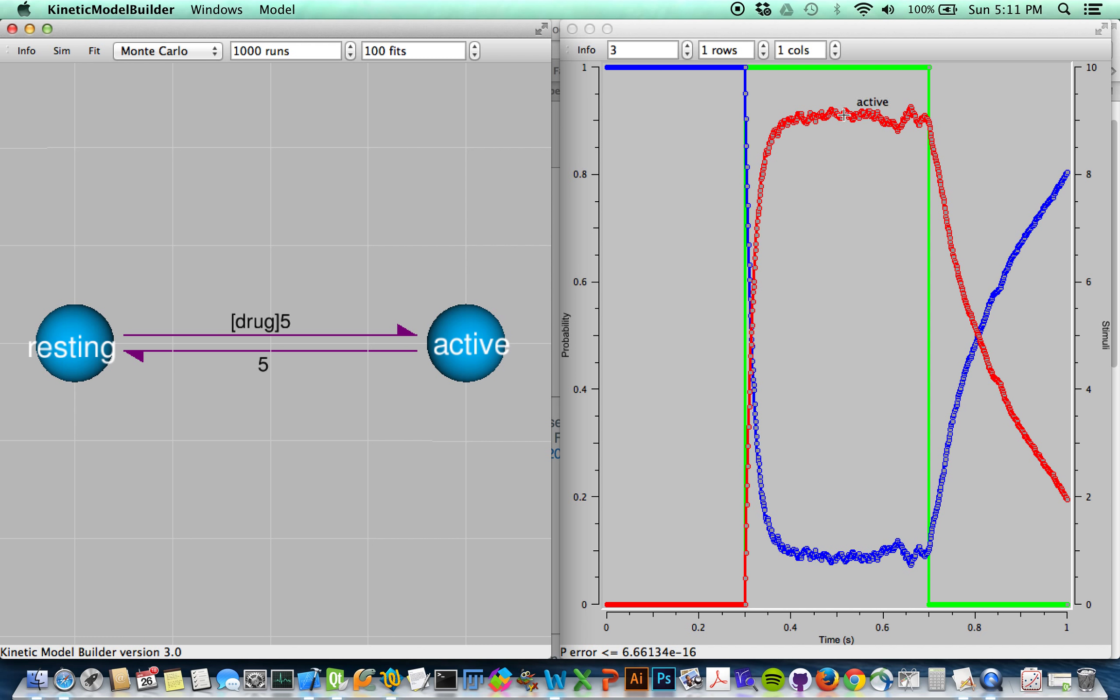
# Set the Monte Carlo simulation to 10000 runs and simulate the model twice.
pyautogui.click(247, 50)
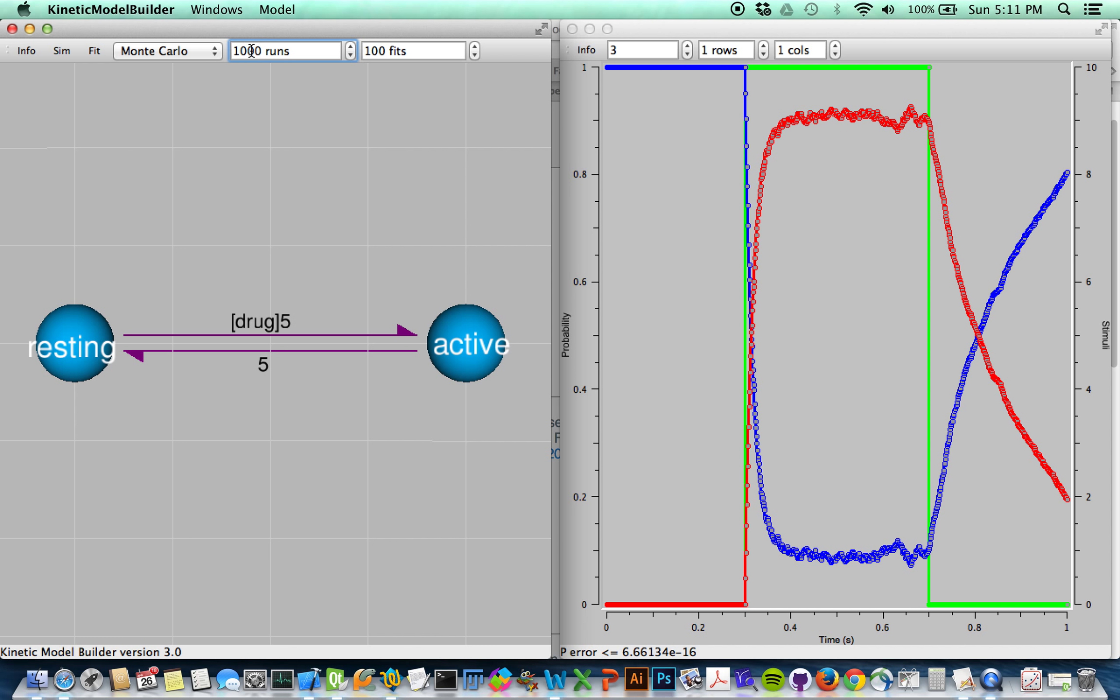
pyautogui.click(262, 51)
pyautogui.write('0')
pyautogui.press('Return')
pyautogui.click(63, 51)
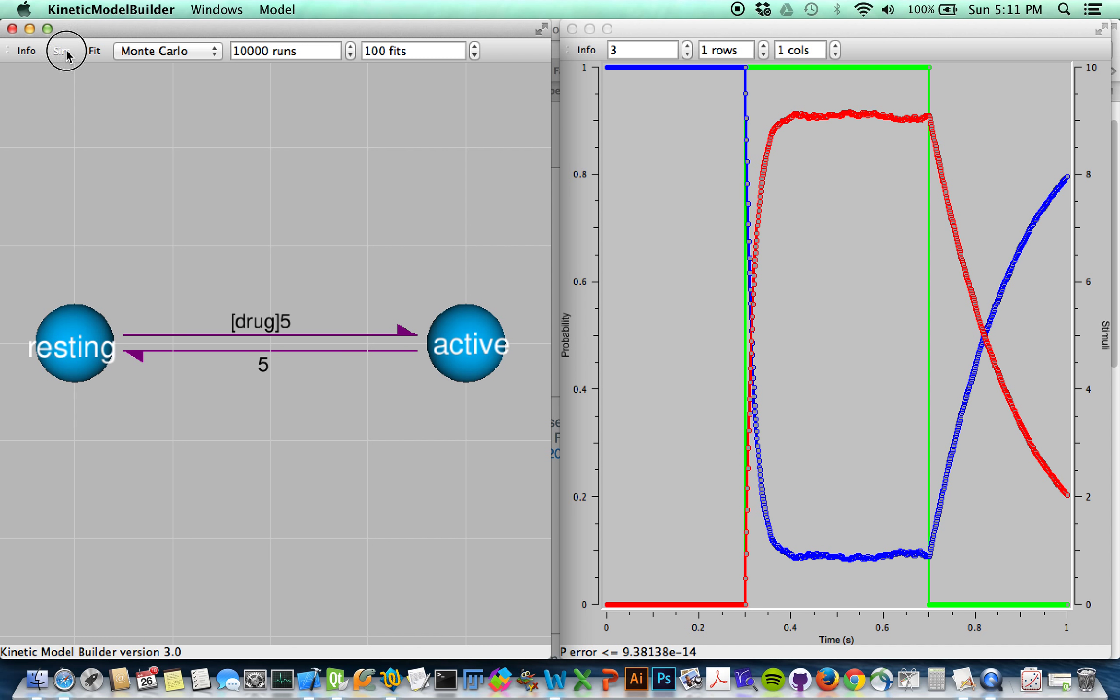
pyautogui.click(62, 54)
# Switch the solver back to Eigen Solver and simulate the model again for comparison.
pyautogui.click(141, 51)
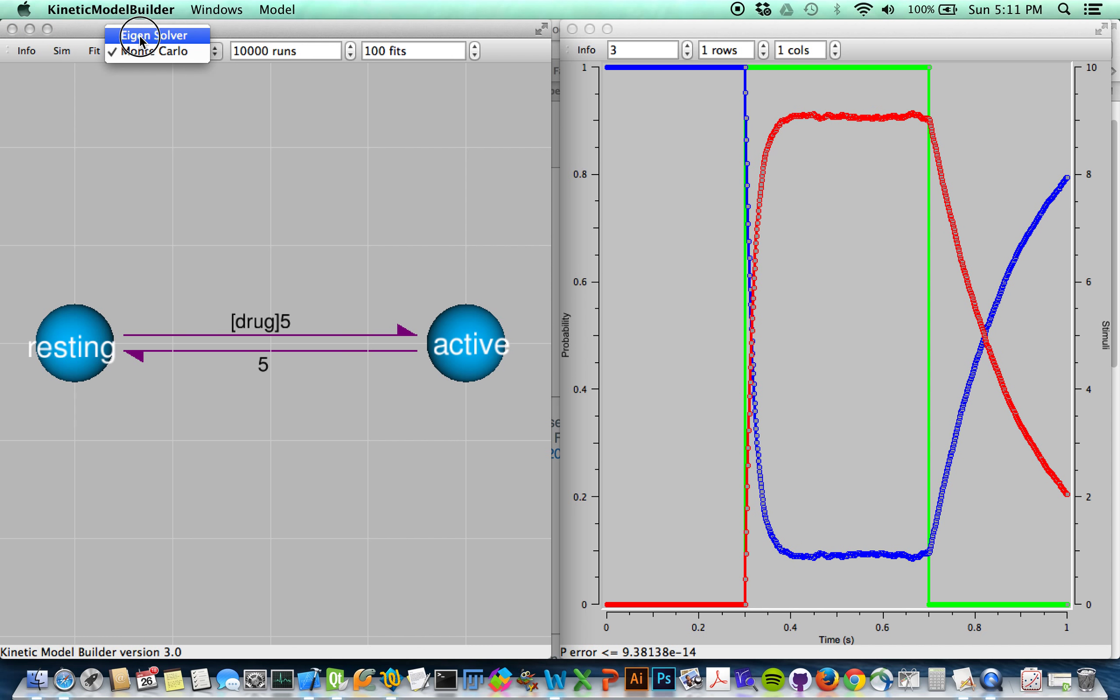
pyautogui.click(139, 37)
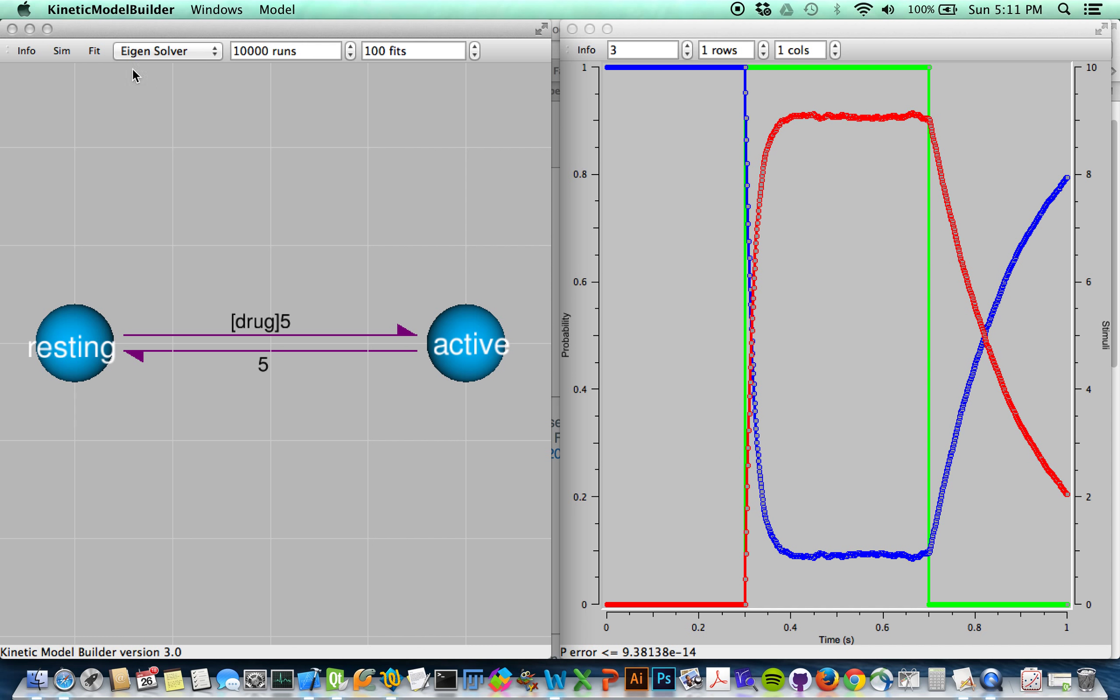
pyautogui.click(61, 51)
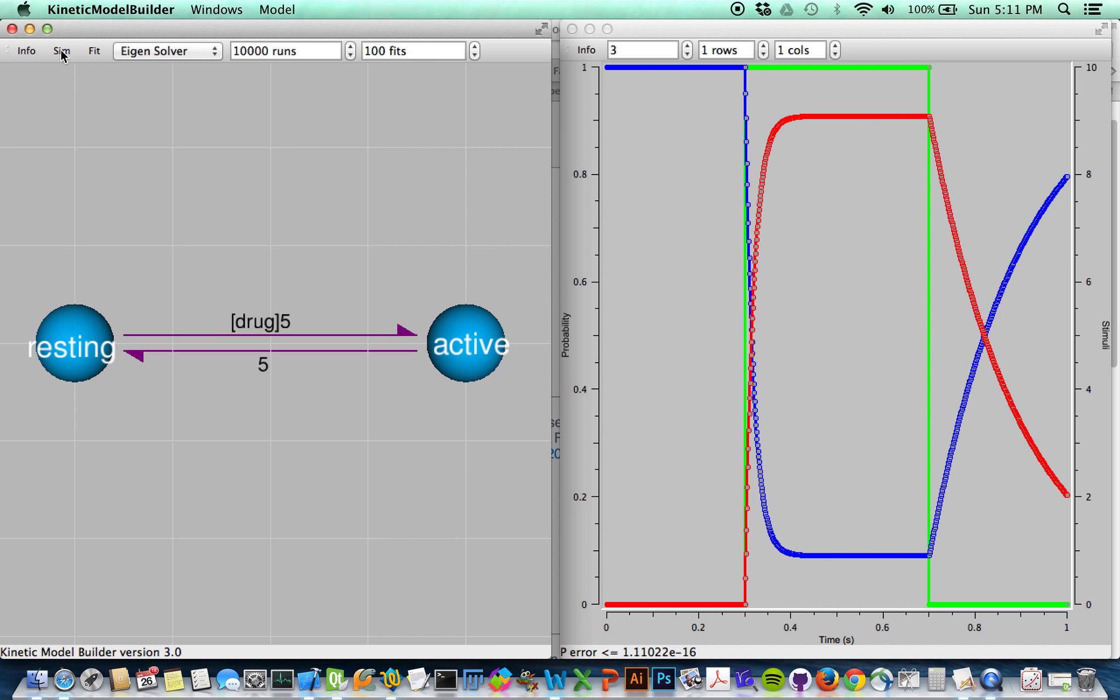
# Select the Monte Carlo solver, set it to 1 run, and simulate the model.
pyautogui.click(170, 51)
pyautogui.click(165, 67)
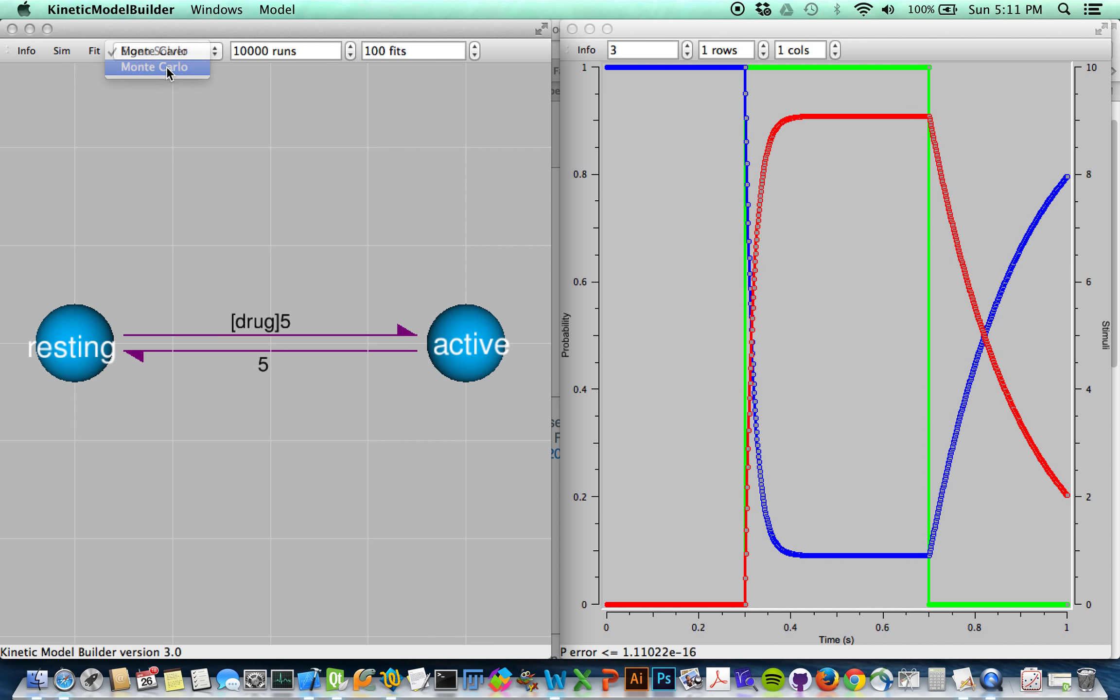
pyautogui.click(249, 55)
pyautogui.doubleClick(249, 51)
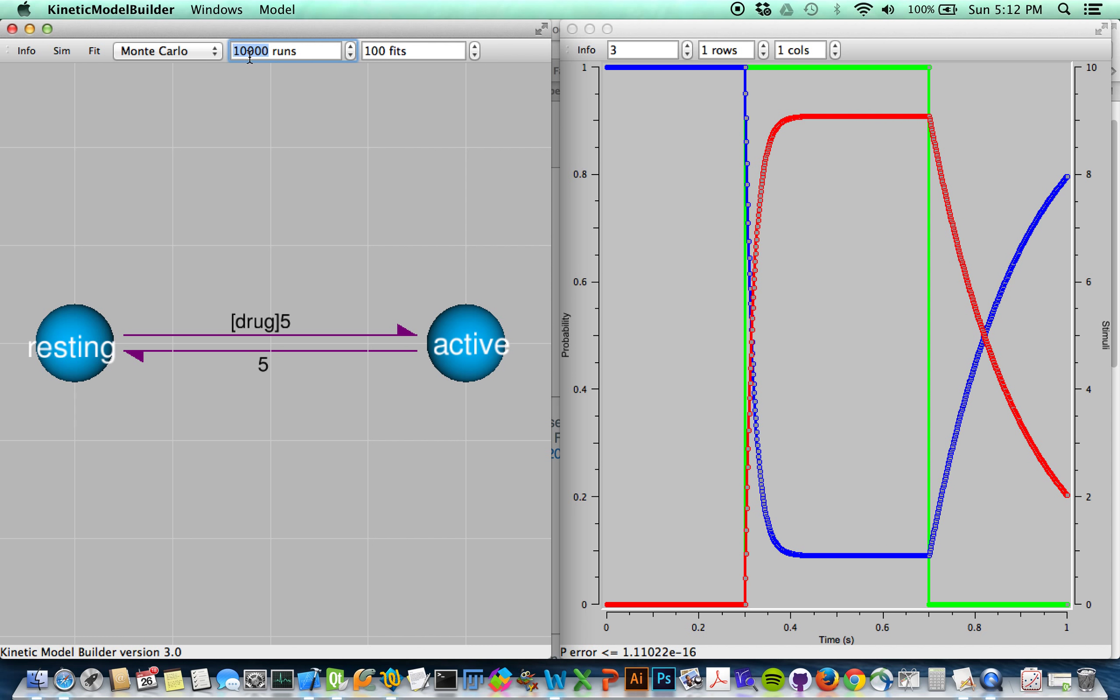
pyautogui.write('1')
pyautogui.click(266, 125)
pyautogui.click(66, 51)
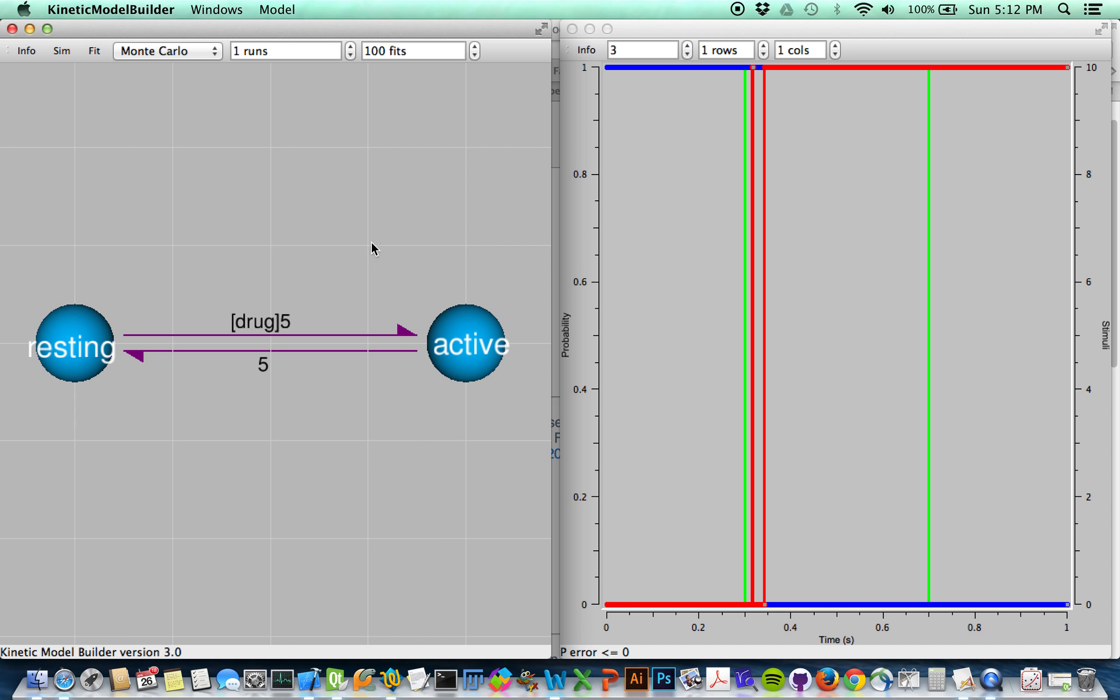
pyautogui.moveTo(659, 67)
# Set the Monte Carlo simulation to 1000 runs and simulate the model three times.
pyautogui.click(240, 48)
pyautogui.write('000')
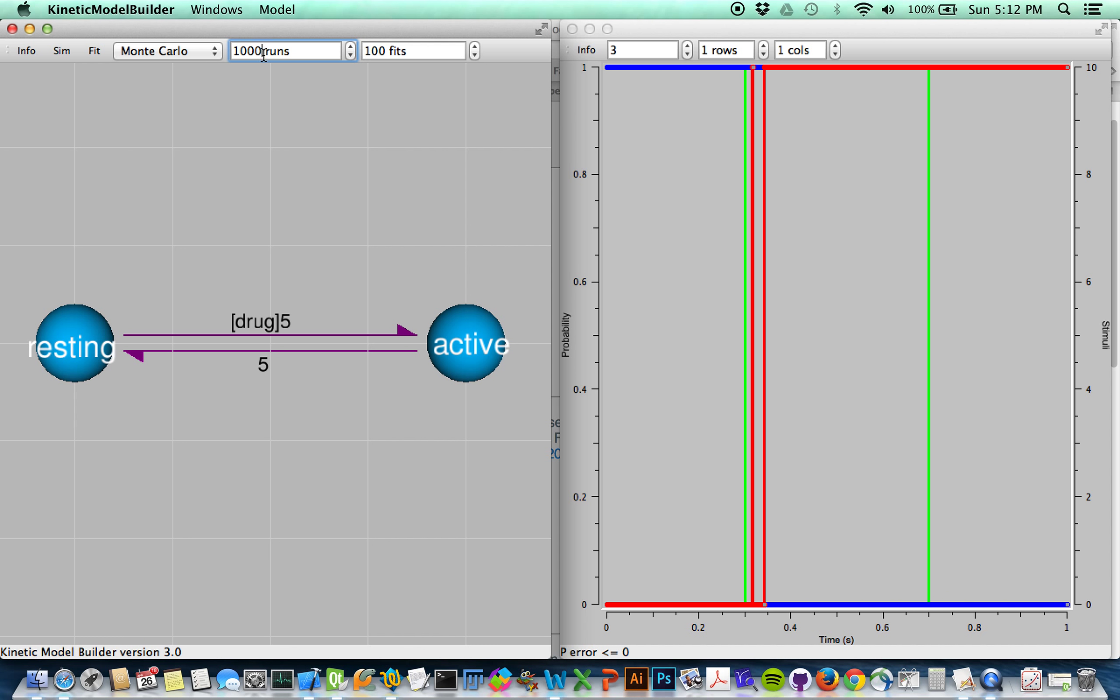
pyautogui.click(62, 51)
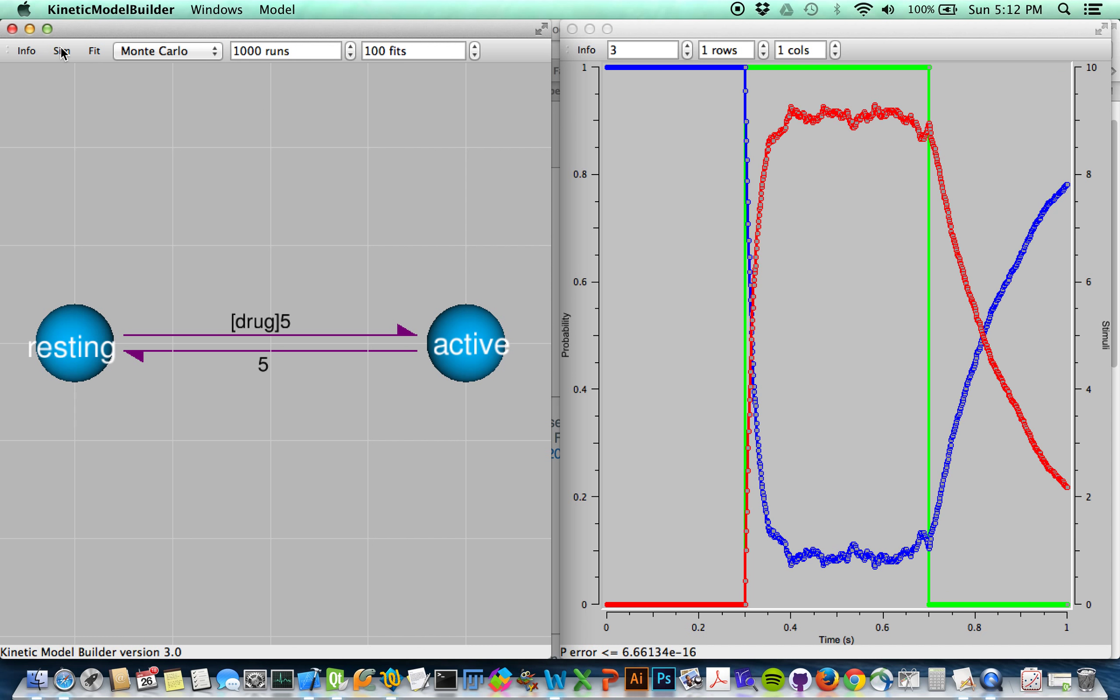
pyautogui.click(62, 51)
pyautogui.click(61, 51)
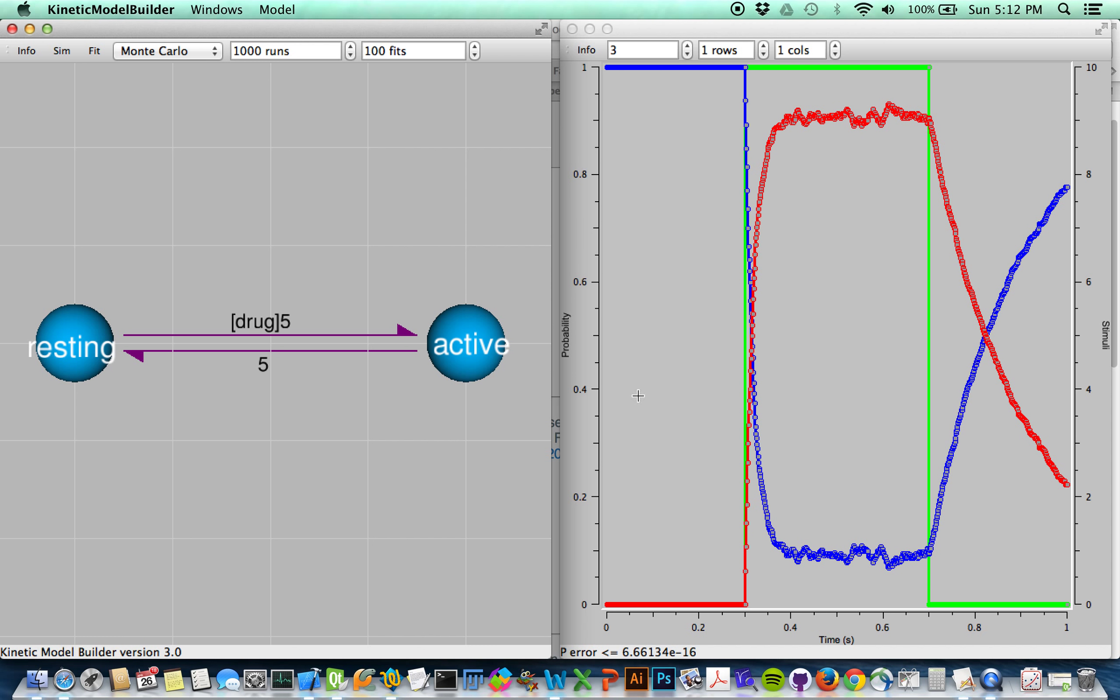
# Open the plot's axis, style and export options.
pyautogui.rightClick(584, 228)
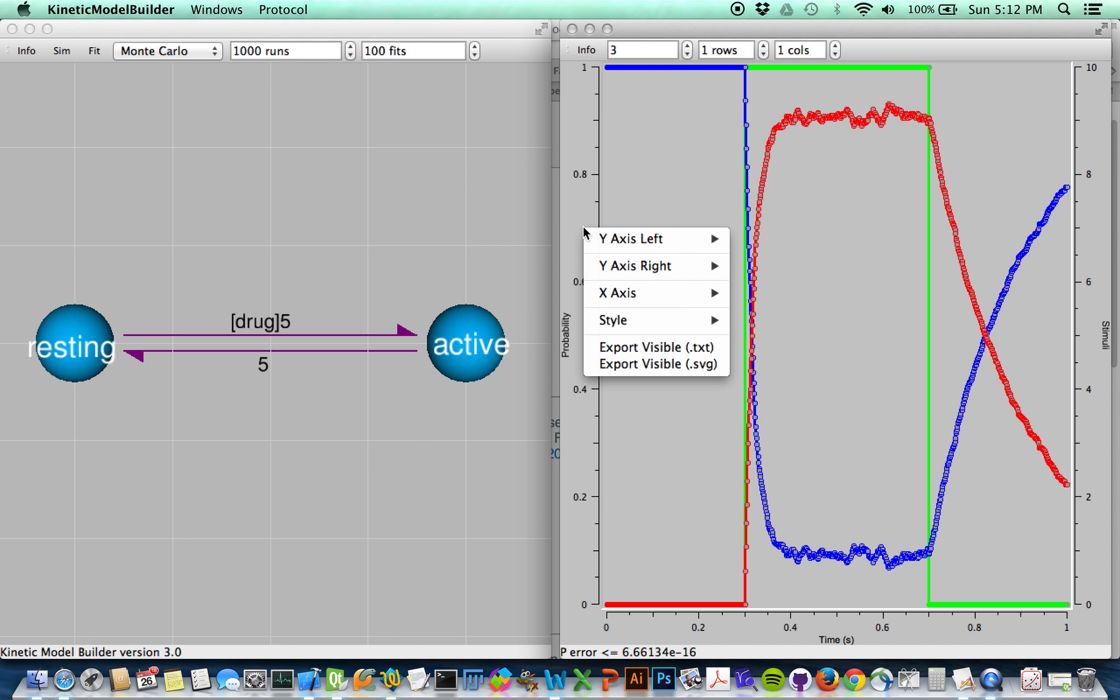